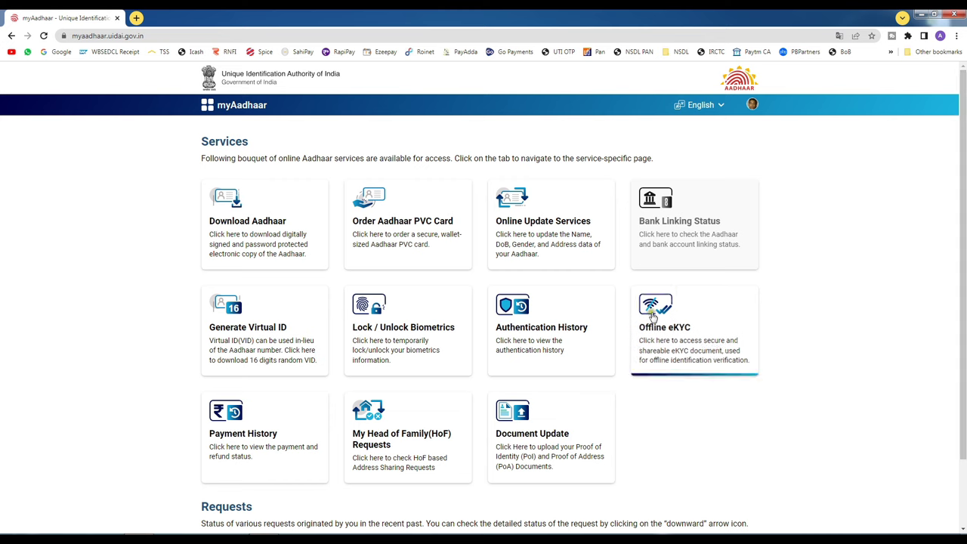
Start an online Aadhaar update request with Address as the only data field to update.
{"action": "left_click", "coordinate": [544, 218]}
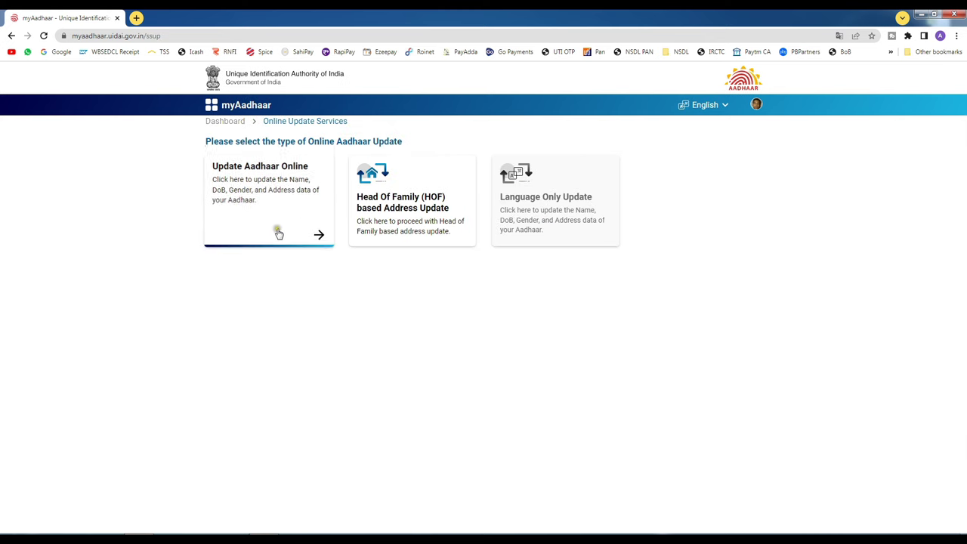
{"action": "left_click", "coordinate": [279, 187]}
{"action": "scroll", "coordinate": [559, 335], "scroll_direction": "down", "scroll_amount": 1}
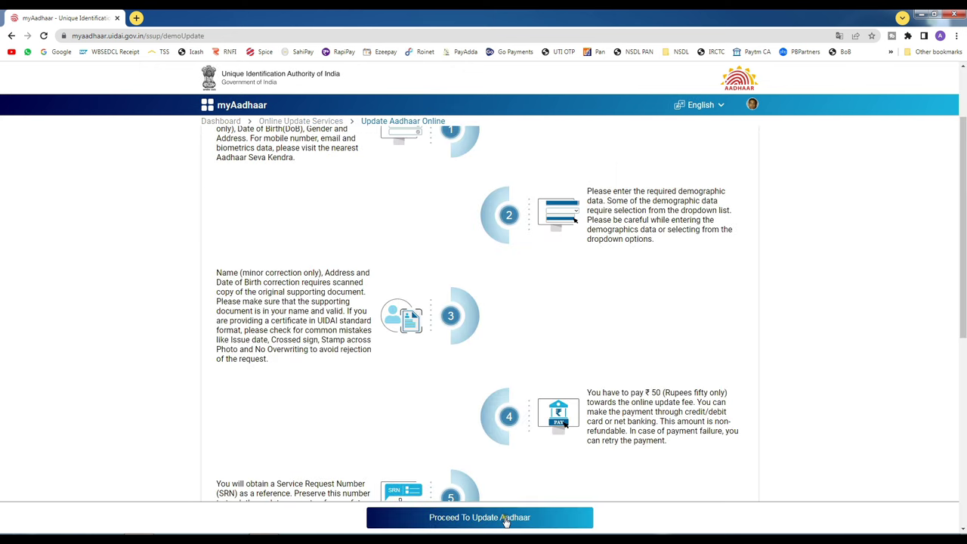
{"action": "left_click", "coordinate": [506, 522]}
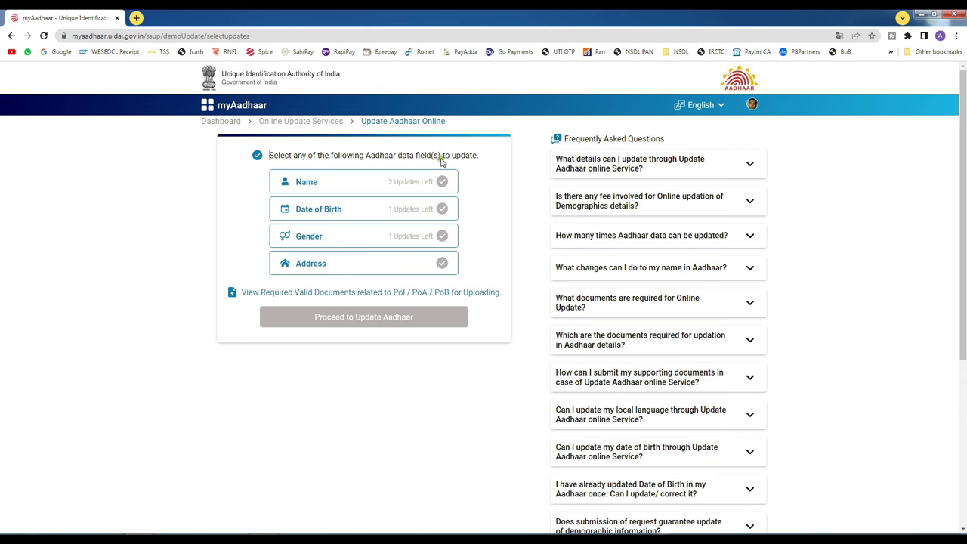
{"action": "left_click", "coordinate": [335, 272]}
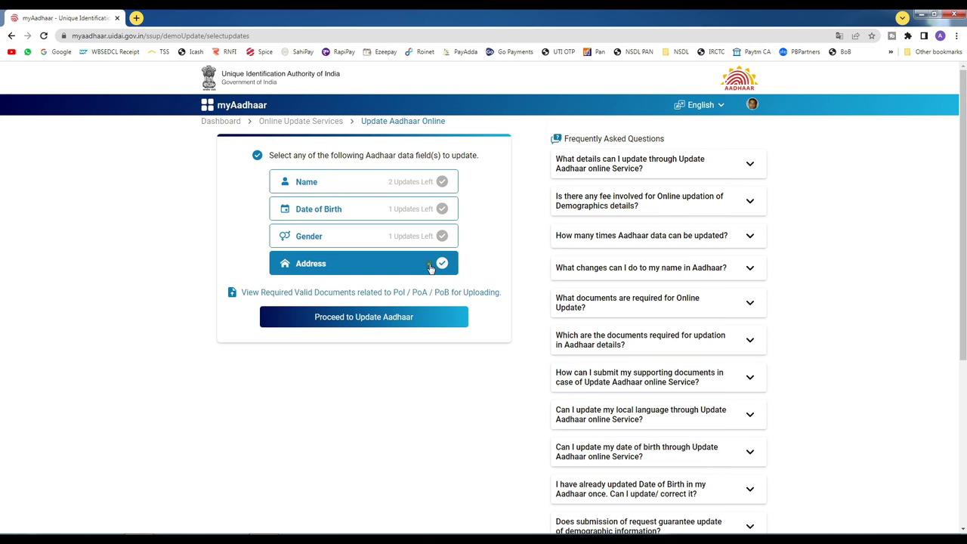
{"action": "left_click", "coordinate": [369, 326]}
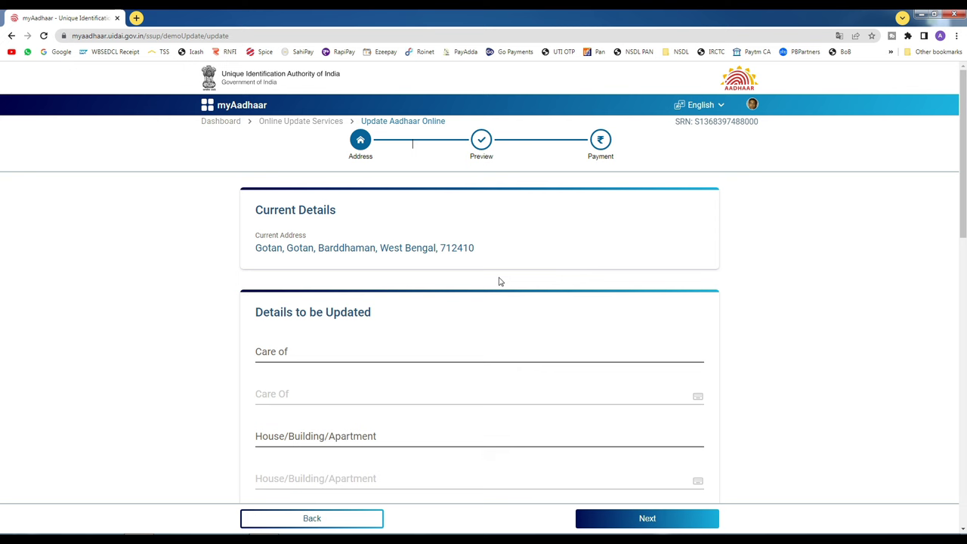
Fill in the care-of name and the house/building/apartment of the new address.
{"action": "left_click", "coordinate": [323, 377]}
{"action": "left_click", "coordinate": [284, 350]}
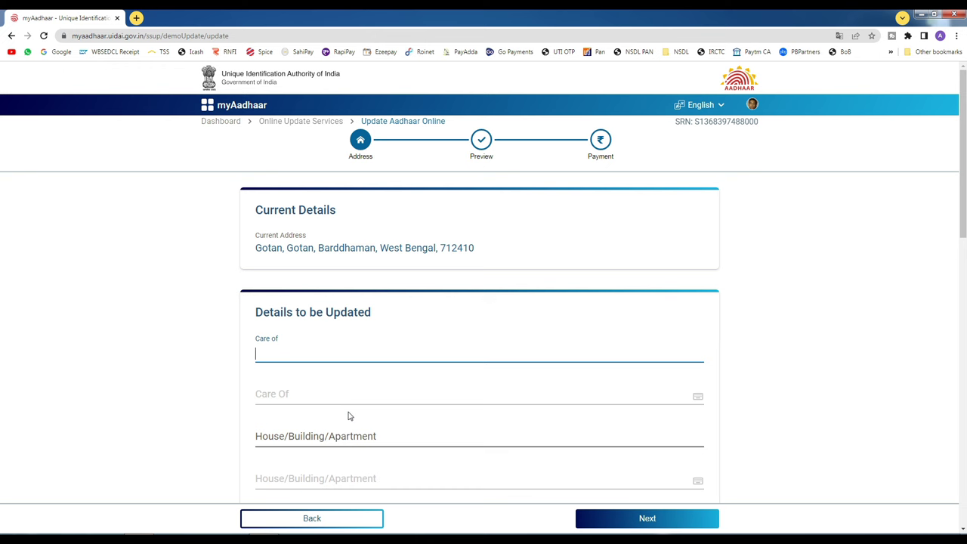
{"action": "left_click", "coordinate": [279, 356]}
{"action": "scroll", "coordinate": [283, 250], "scroll_direction": "down", "scroll_amount": 1}
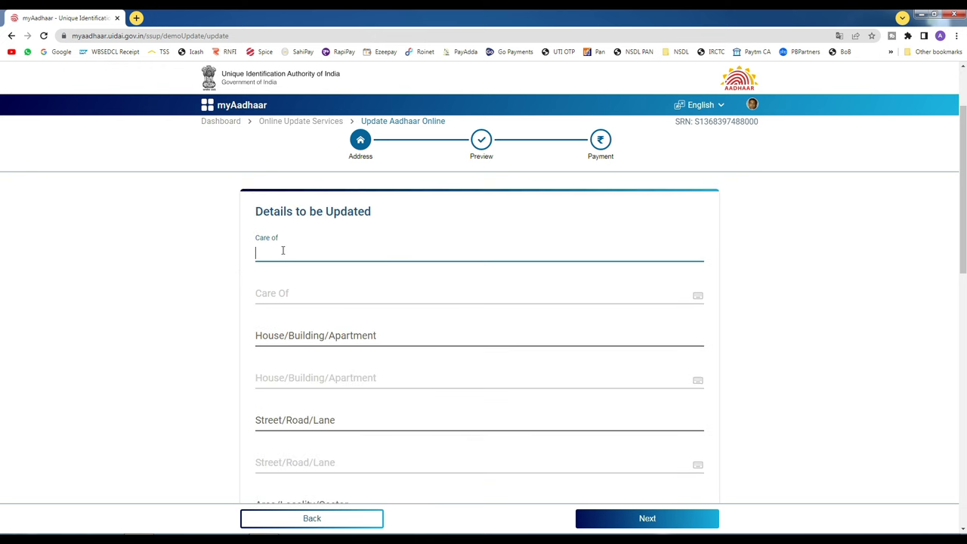
{"action": "left_click", "coordinate": [320, 300]}
{"action": "left_click", "coordinate": [292, 346]}
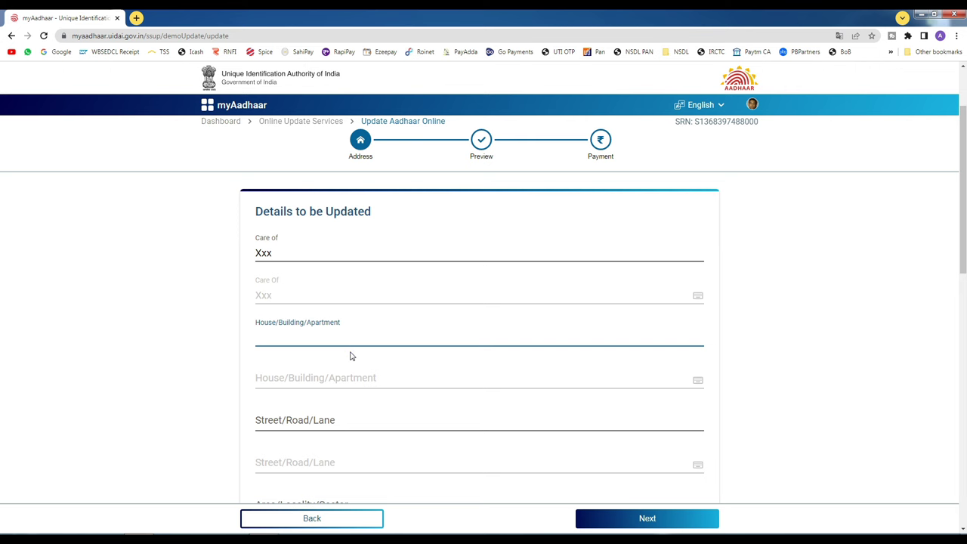
{"action": "type", "text": "Nalhati"}
Fill in the street/road/lane and the area/locality/sector of the new address.
{"action": "scroll", "coordinate": [317, 350], "scroll_direction": "down", "scroll_amount": 1}
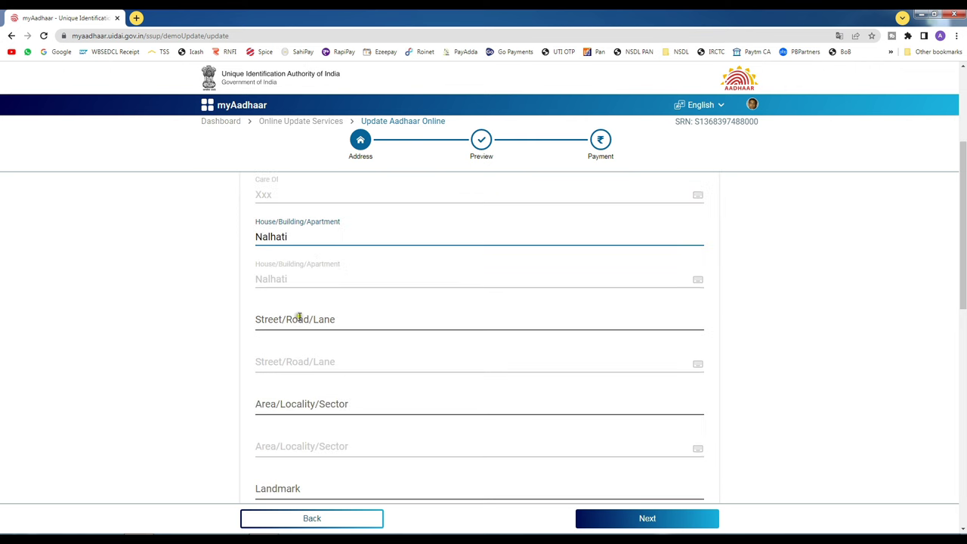
{"action": "left_click", "coordinate": [299, 318]}
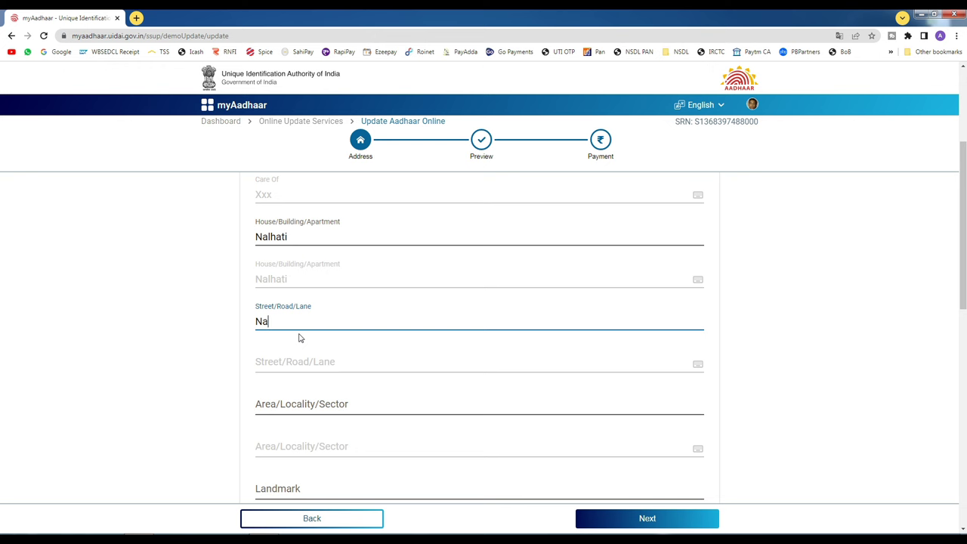
{"action": "type", "text": "Nalhati"}
{"action": "scroll", "coordinate": [299, 338], "scroll_direction": "down", "scroll_amount": 1}
{"action": "left_click", "coordinate": [279, 308]}
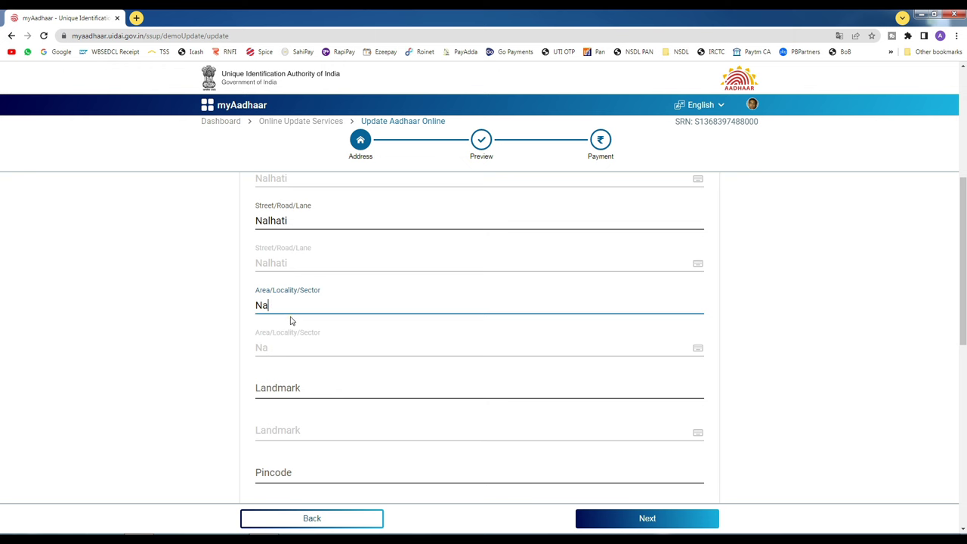
{"action": "type", "text": "Nalhati"}
Leave the landmark blank and enter the postal code of the new address.
{"action": "scroll", "coordinate": [287, 302], "scroll_direction": "down", "scroll_amount": 2}
{"action": "left_click", "coordinate": [281, 238]}
{"action": "left_click", "coordinate": [309, 325]}
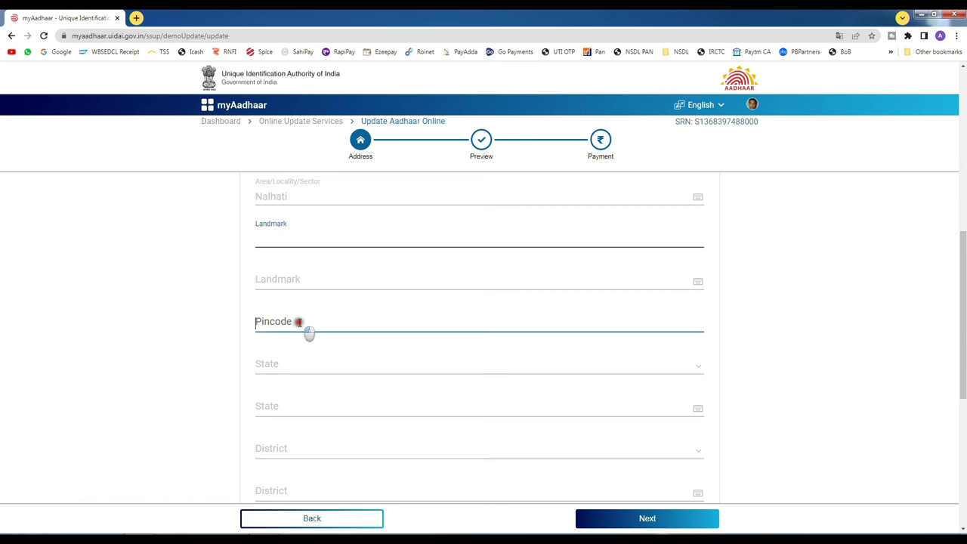
{"action": "type", "text": "731244"}
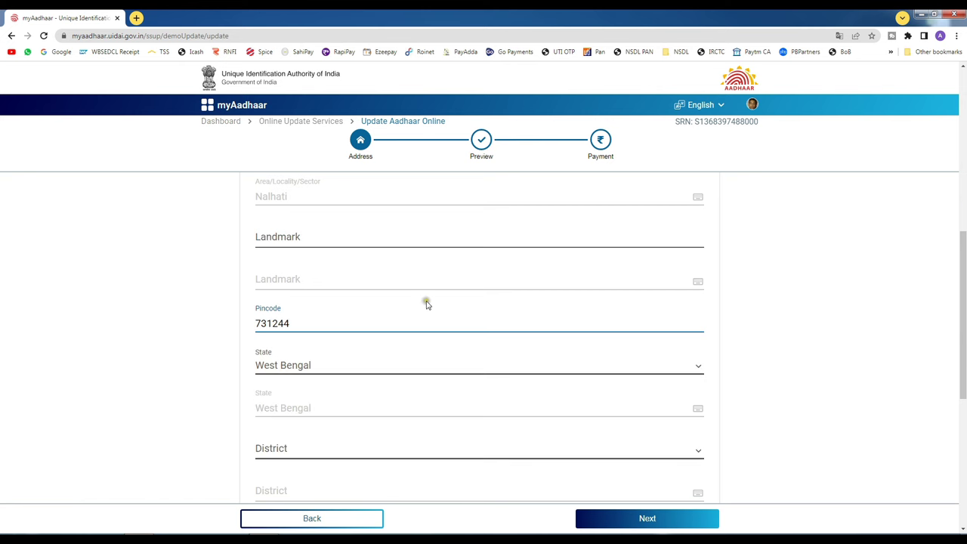
Select the district and the post office that belong to the entered postal code.
{"action": "scroll", "coordinate": [272, 318], "scroll_direction": "down", "scroll_amount": 3}
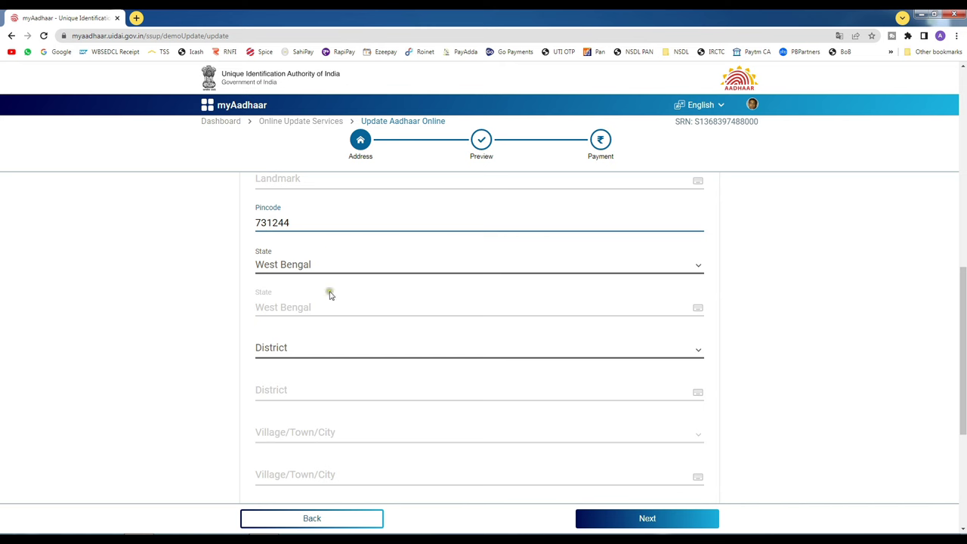
{"action": "left_click", "coordinate": [284, 346]}
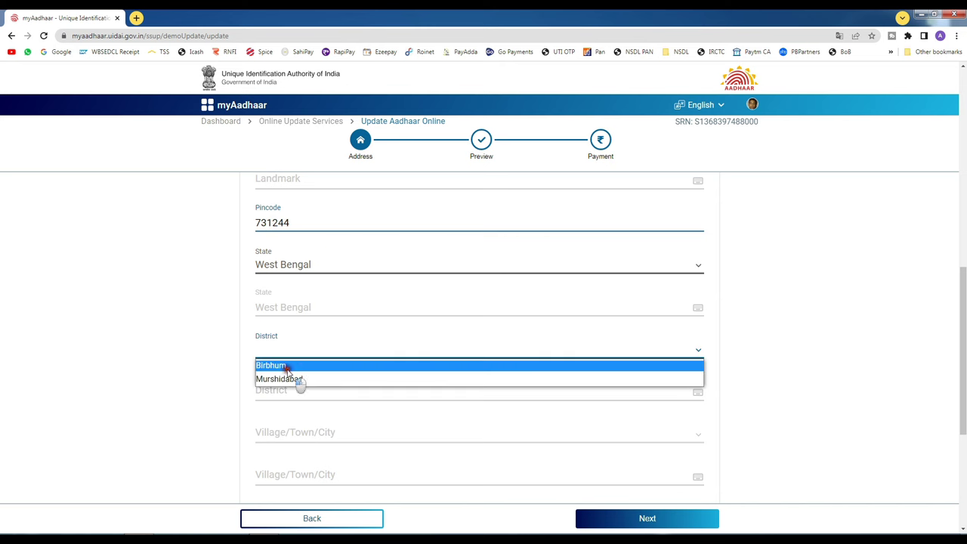
{"action": "left_click", "coordinate": [293, 367]}
{"action": "scroll", "coordinate": [302, 461], "scroll_direction": "down", "scroll_amount": 2}
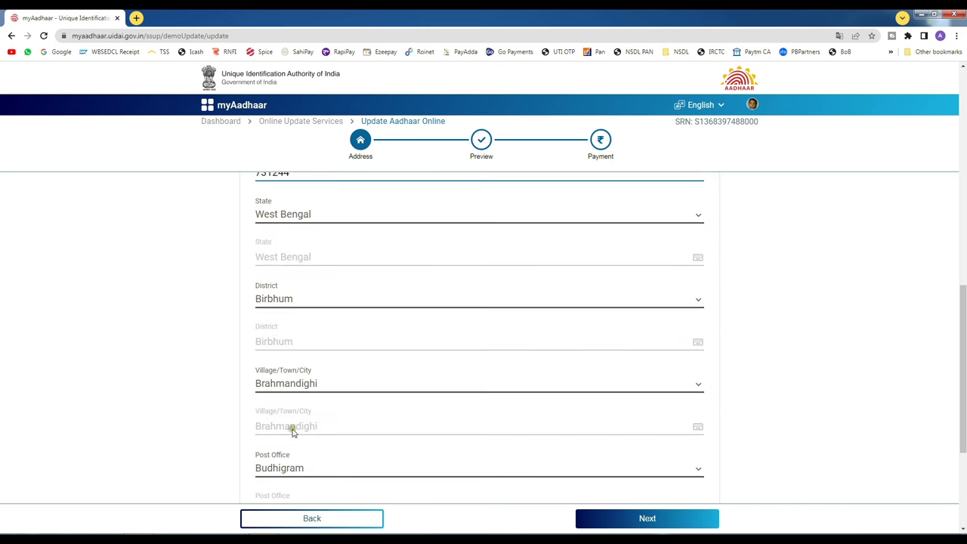
{"action": "scroll", "coordinate": [333, 390], "scroll_direction": "down", "scroll_amount": 2}
{"action": "left_click", "coordinate": [292, 373]}
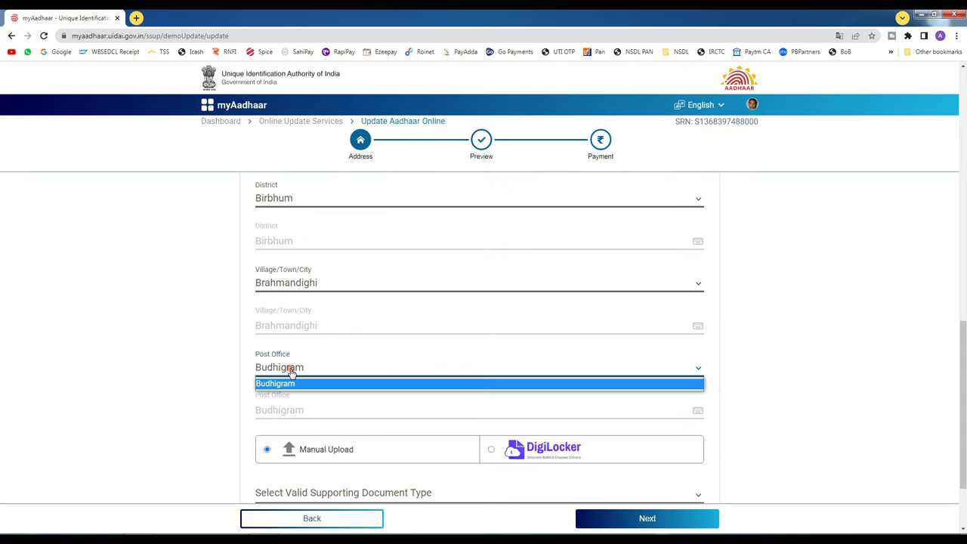
{"action": "left_click", "coordinate": [328, 388]}
Choose Electricity Bill as the supporting document type for manual upload and accept its document advisory.
{"action": "scroll", "coordinate": [305, 423], "scroll_direction": "down", "scroll_amount": 1}
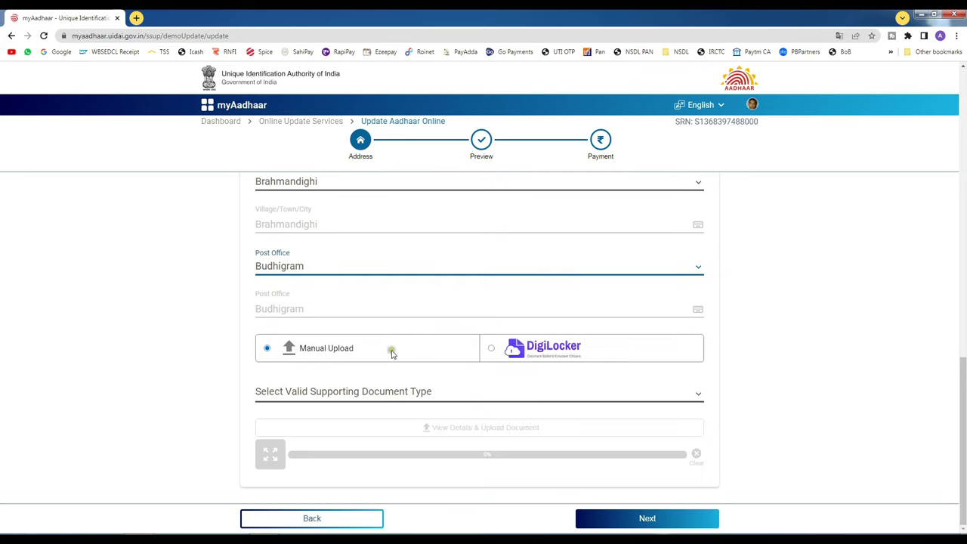
{"action": "left_click", "coordinate": [436, 389]}
{"action": "scroll", "coordinate": [381, 313], "scroll_direction": "down", "scroll_amount": 3}
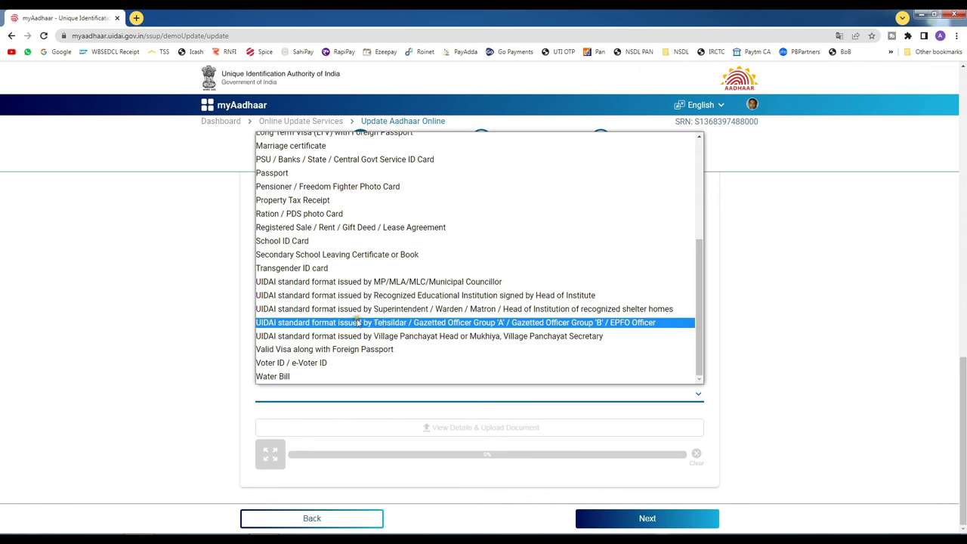
{"action": "scroll", "coordinate": [352, 320], "scroll_direction": "up", "scroll_amount": 3}
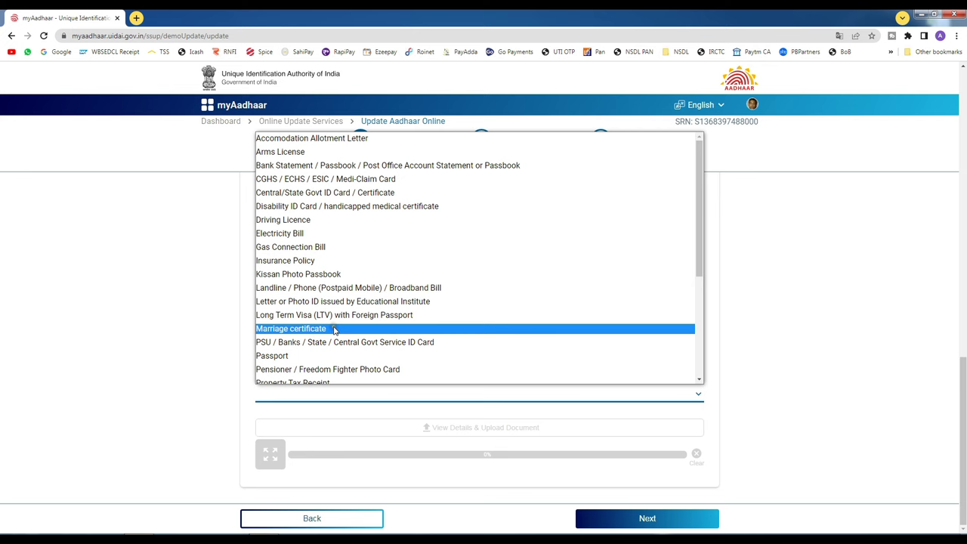
{"action": "scroll", "coordinate": [336, 330], "scroll_direction": "down", "scroll_amount": 3}
{"action": "scroll", "coordinate": [326, 259], "scroll_direction": "up", "scroll_amount": 3}
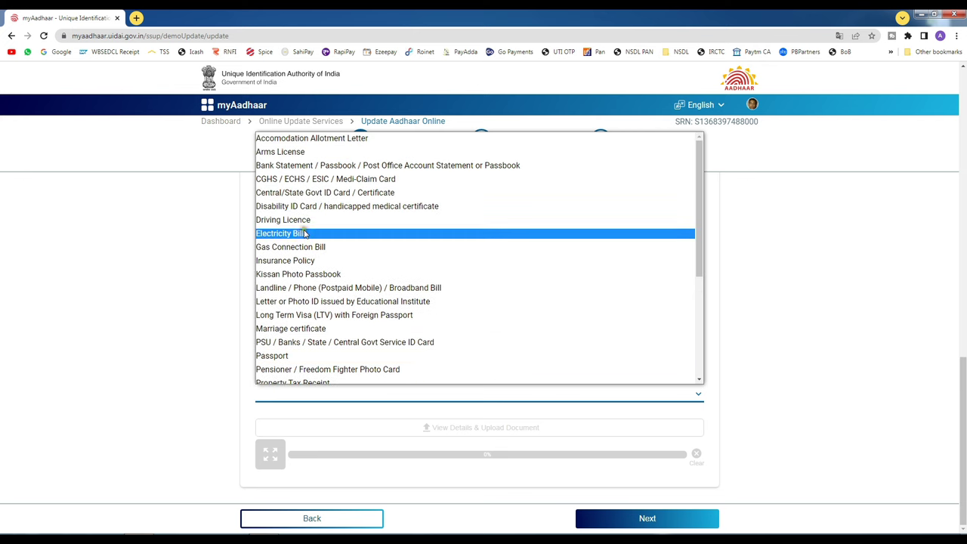
{"action": "left_click", "coordinate": [304, 233]}
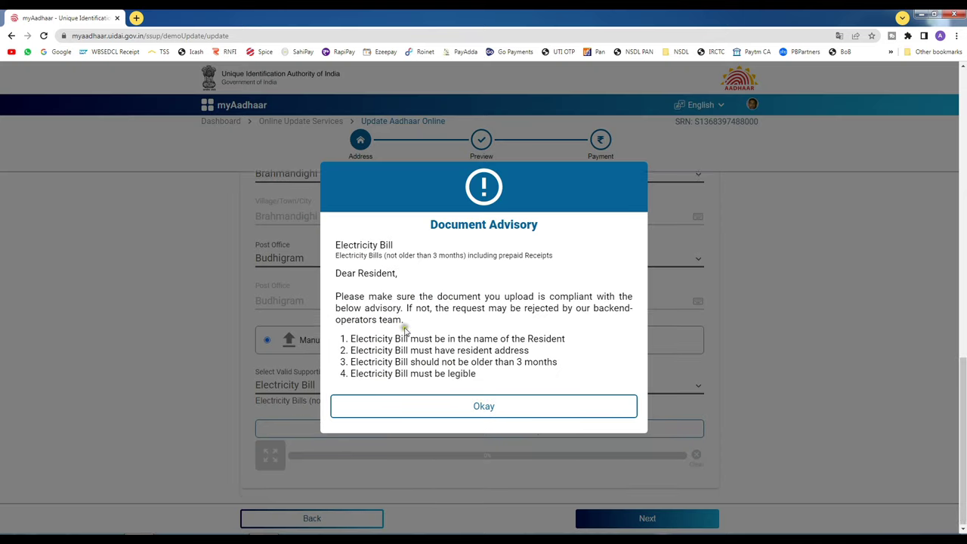
{"action": "left_click", "coordinate": [512, 405]}
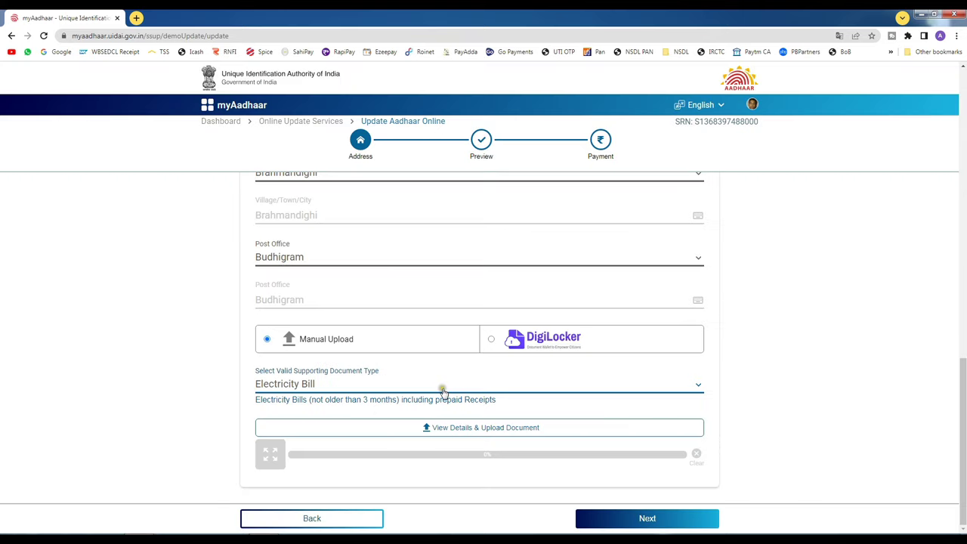
Upload the electricity bill as address proof and continue to the preview of the request.
{"action": "left_click", "coordinate": [499, 427]}
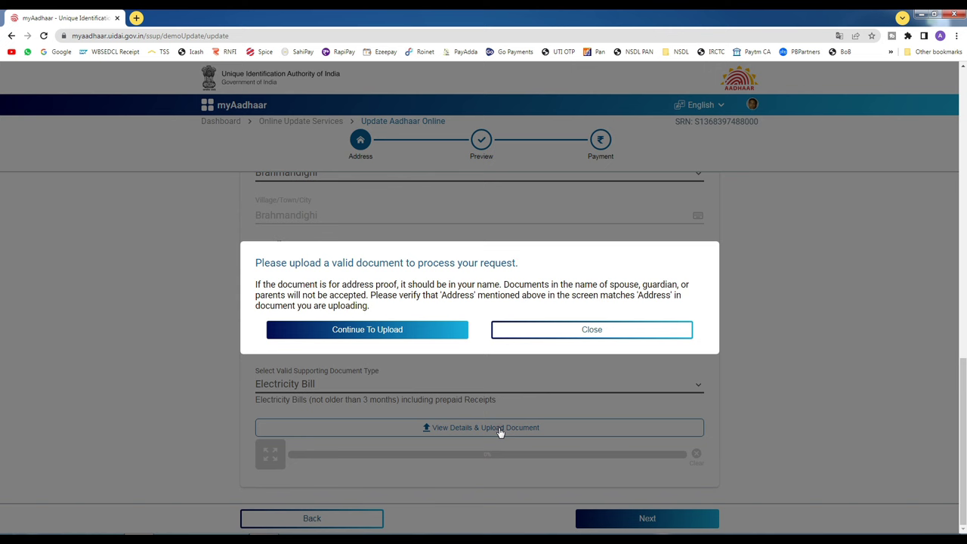
{"action": "left_click", "coordinate": [399, 338]}
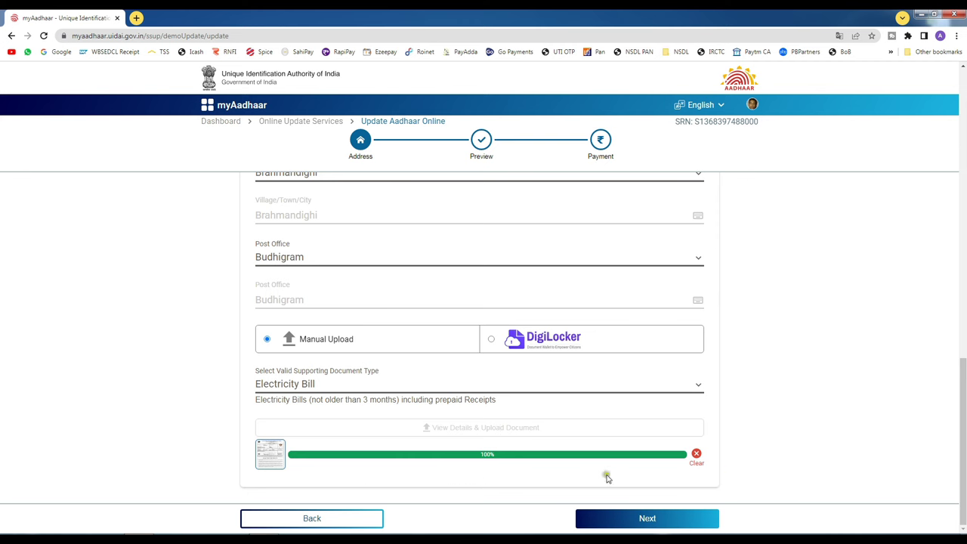
{"action": "left_click", "coordinate": [651, 521]}
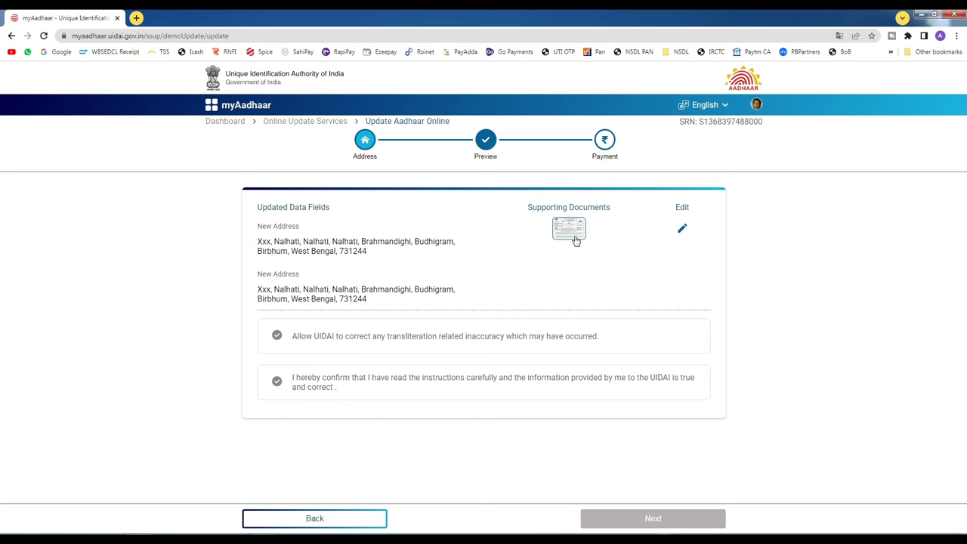
Accept the transliteration correction and the true-information declaration in the preview, and continue to the payment stage.
{"action": "left_click_drag", "start_coordinate": [696, 122], "coordinate": [778, 136]}
{"action": "left_click", "coordinate": [302, 341]}
{"action": "left_click", "coordinate": [306, 383]}
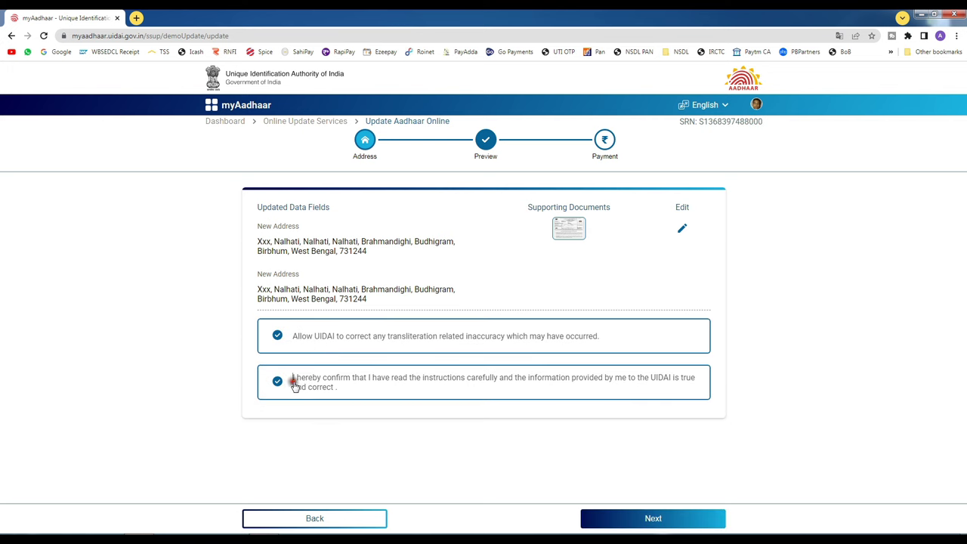
{"action": "left_click", "coordinate": [677, 525]}
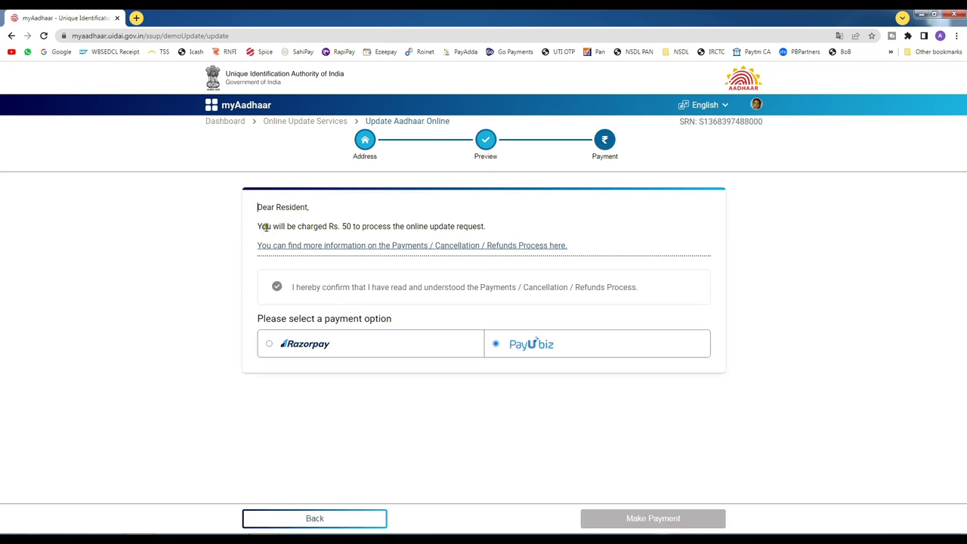
Confirm the payment and refund terms, select Razorpay as the payment option, and open its checkout.
{"action": "triple_click", "coordinate": [254, 228]}
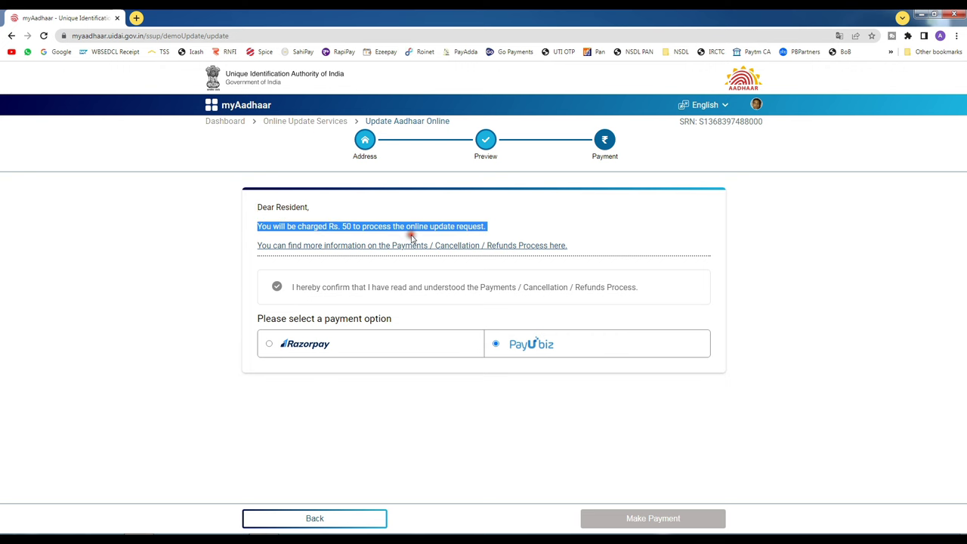
{"action": "left_click", "coordinate": [277, 289]}
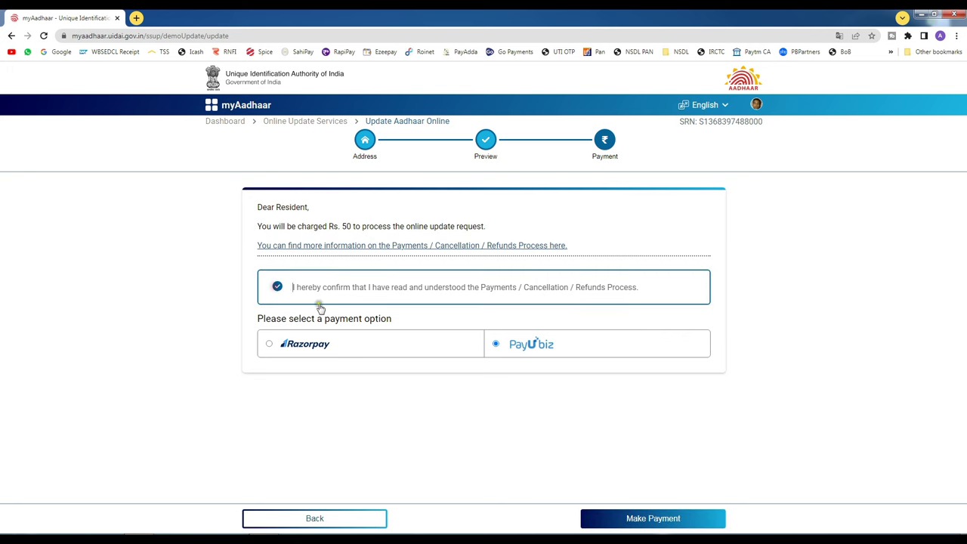
{"action": "left_click", "coordinate": [375, 348]}
{"action": "left_click", "coordinate": [292, 359]}
{"action": "left_click", "coordinate": [666, 525]}
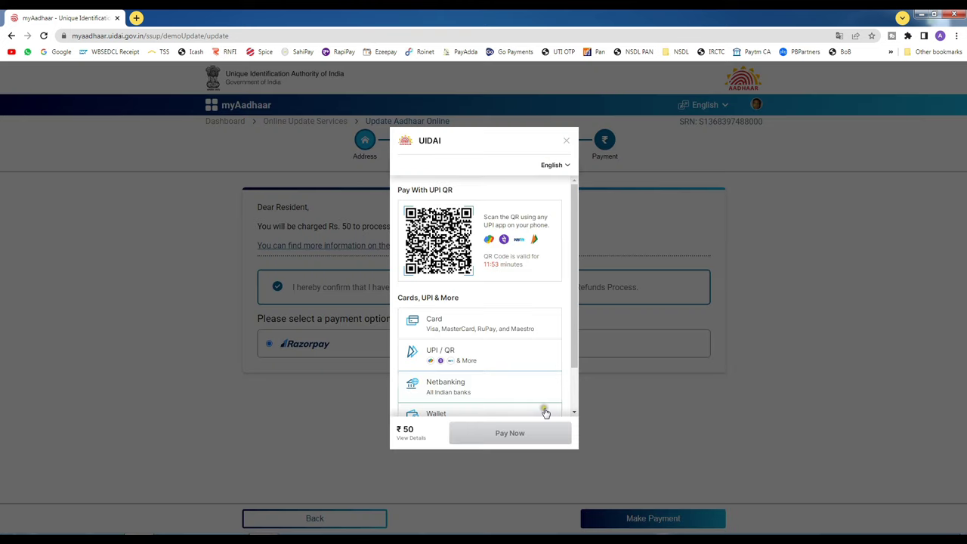
Look through the payment methods in the Razorpay checkout and close it without paying.
{"action": "left_click_drag", "start_coordinate": [576, 276], "coordinate": [581, 338]}
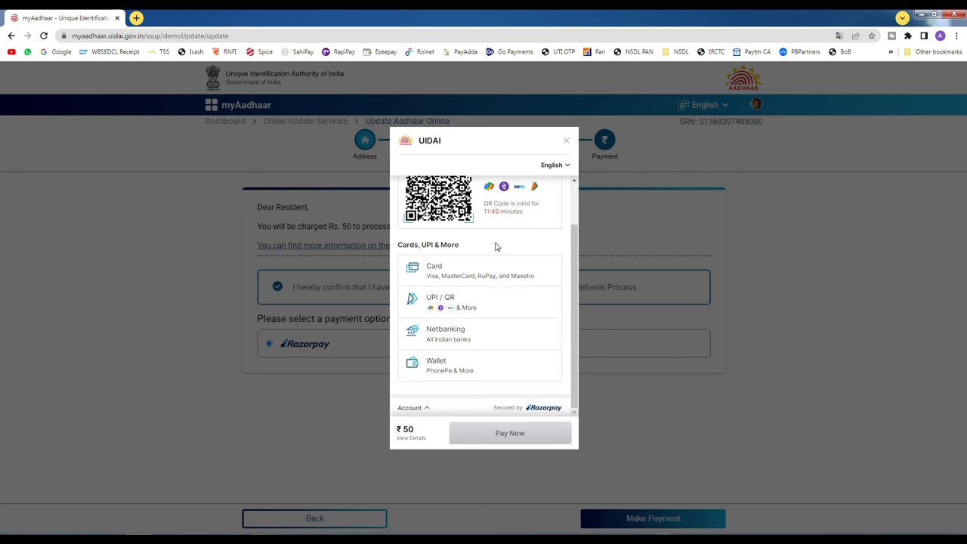
{"action": "left_click", "coordinate": [476, 297]}
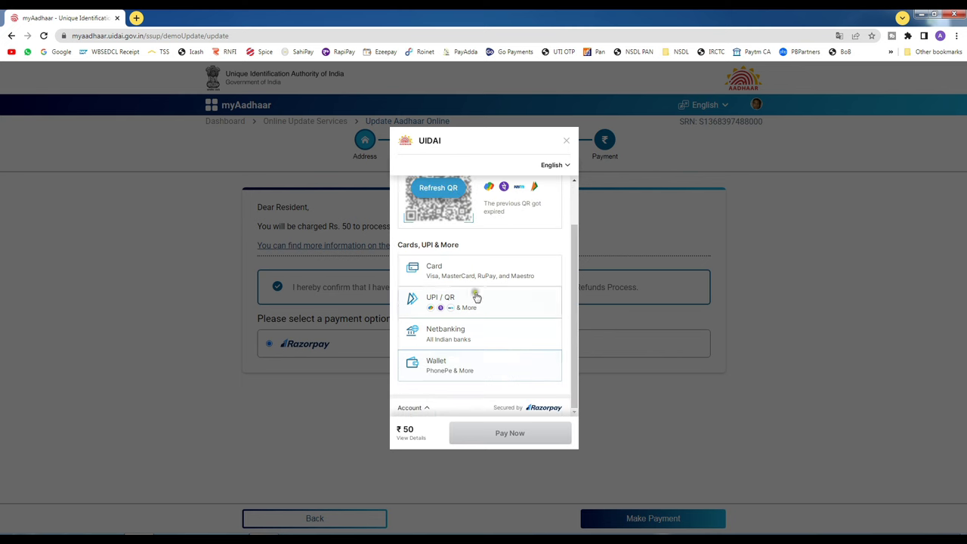
{"action": "left_click", "coordinate": [413, 446]}
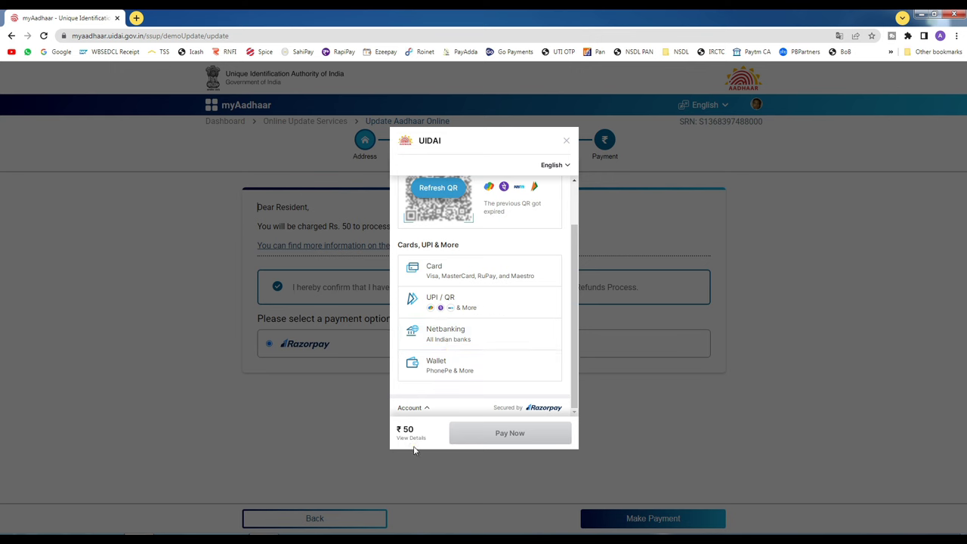
{"action": "left_click", "coordinate": [566, 142]}
{"action": "left_click", "coordinate": [722, 142]}
{"action": "left_click", "coordinate": [566, 141]}
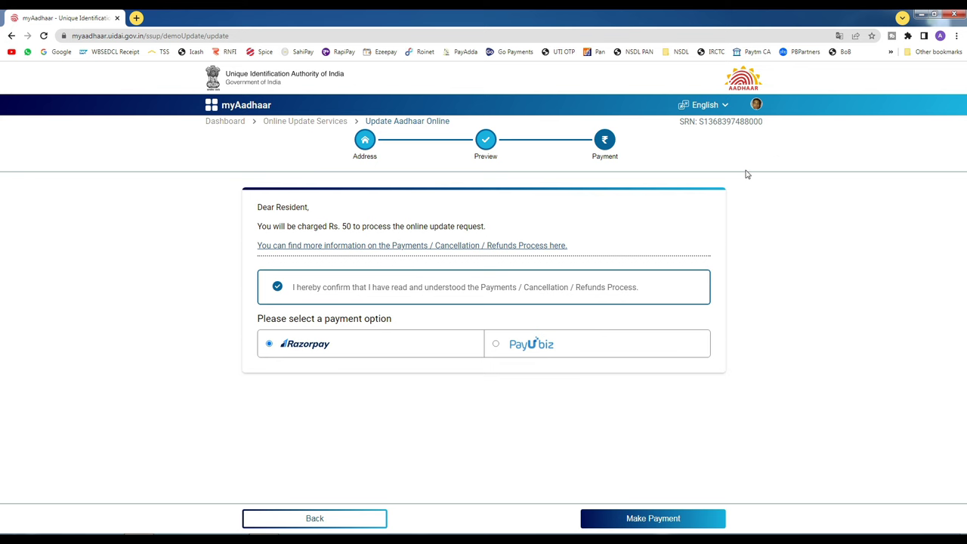
Return to the dashboard and examine the status of the recent requests under the services.
{"action": "left_click", "coordinate": [227, 121]}
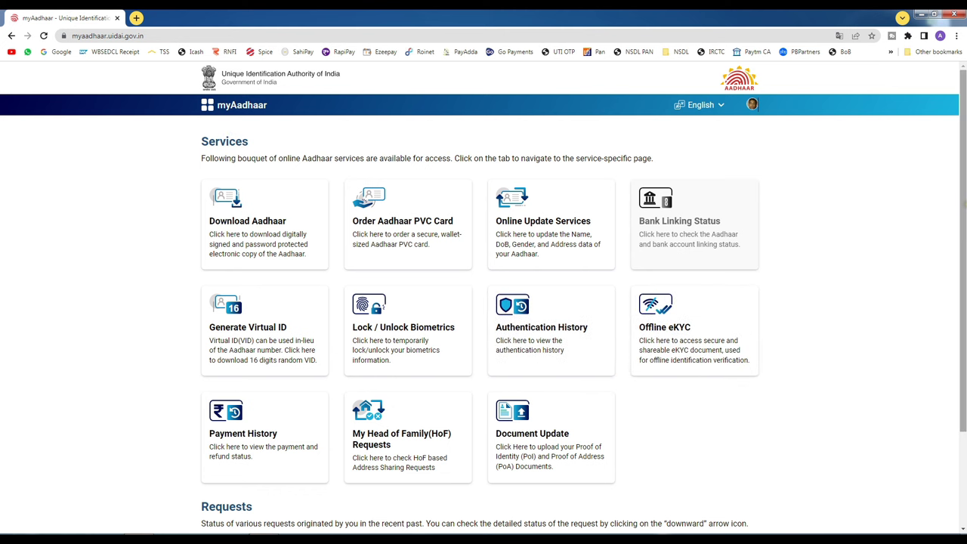
{"action": "scroll", "coordinate": [965, 245], "scroll_direction": "down", "scroll_amount": 1}
{"action": "left_click_drag", "start_coordinate": [965, 249], "coordinate": [964, 289]}
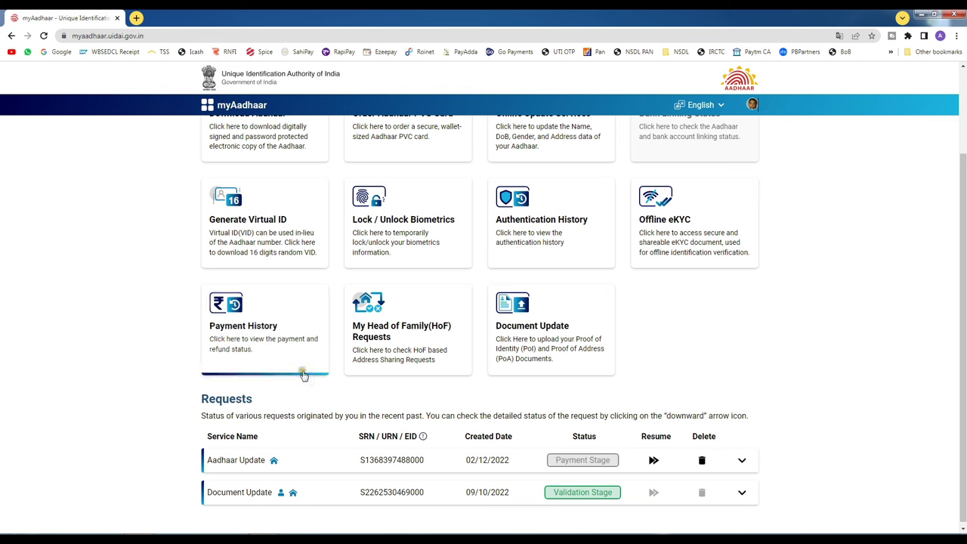
{"action": "scroll", "coordinate": [672, 280], "scroll_direction": "up", "scroll_amount": 3}
{"action": "scroll", "coordinate": [574, 399], "scroll_direction": "down", "scroll_amount": 3}
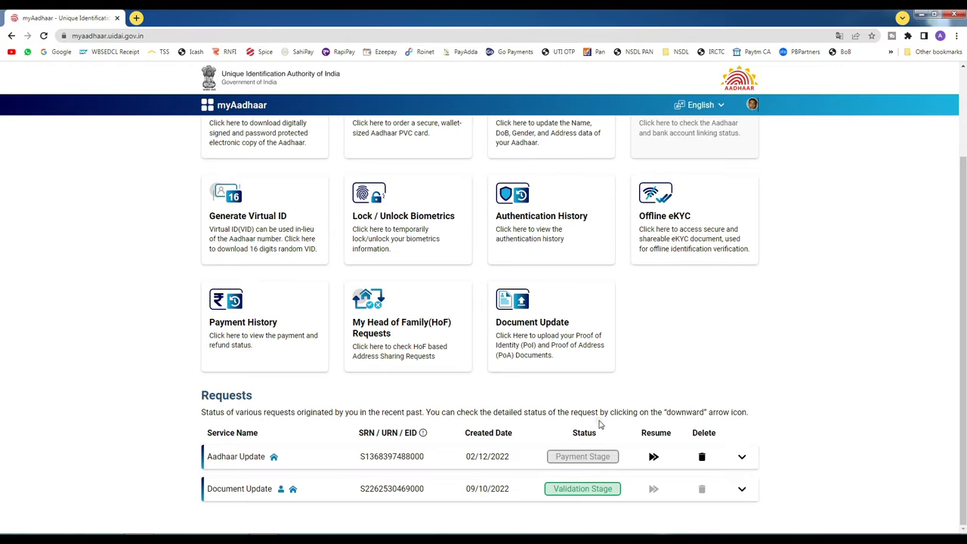